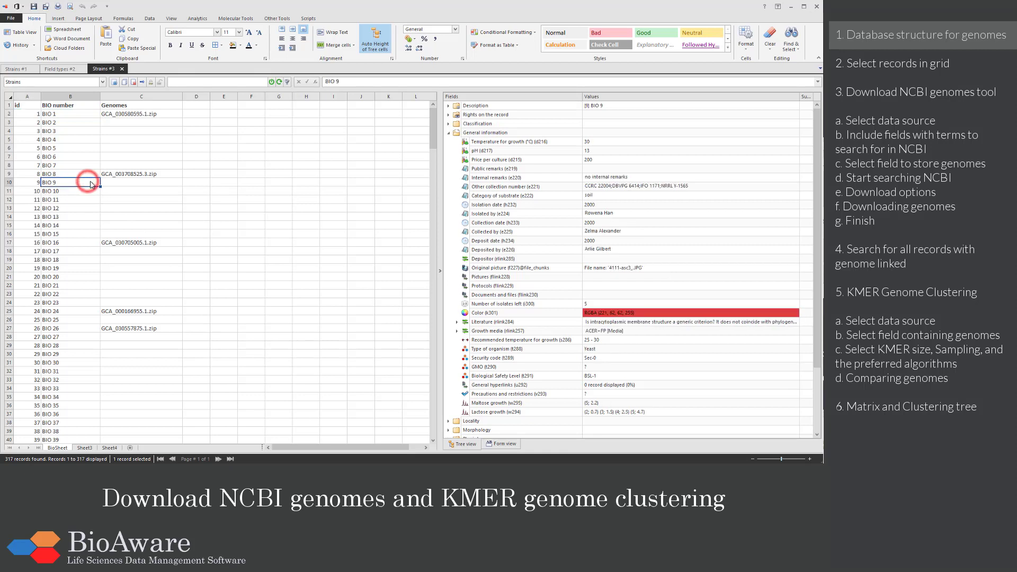
Step: Preview the genome file content linked in strain BIO 8's Genomes record
left_click(119, 175)
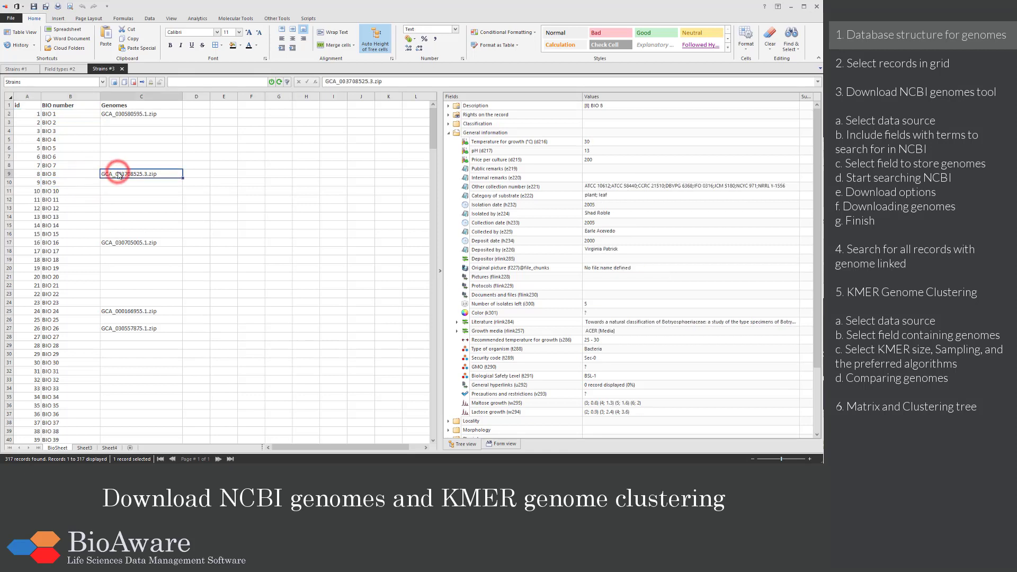
left_click(448, 132)
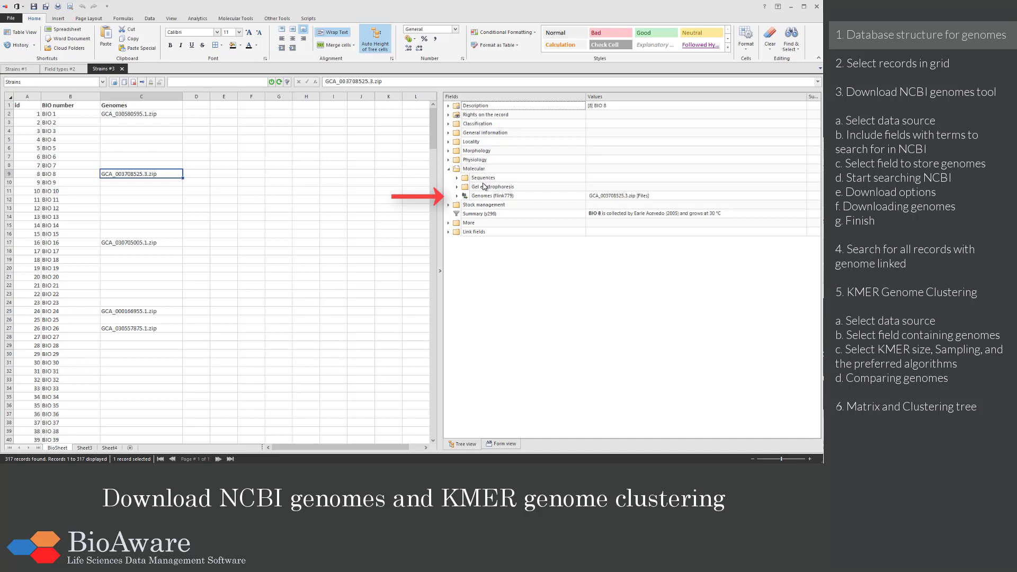
left_click(456, 196)
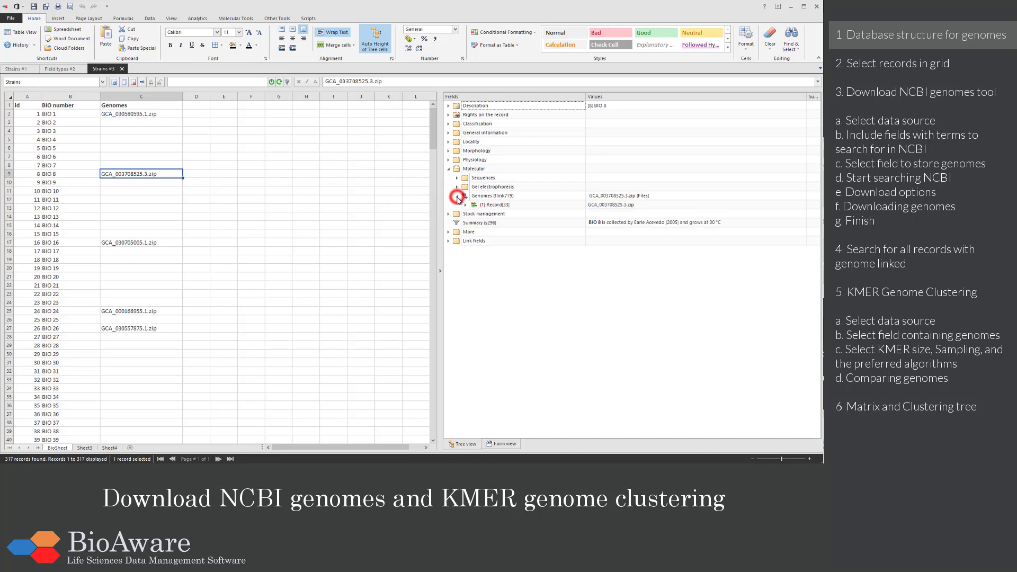
left_click(465, 205)
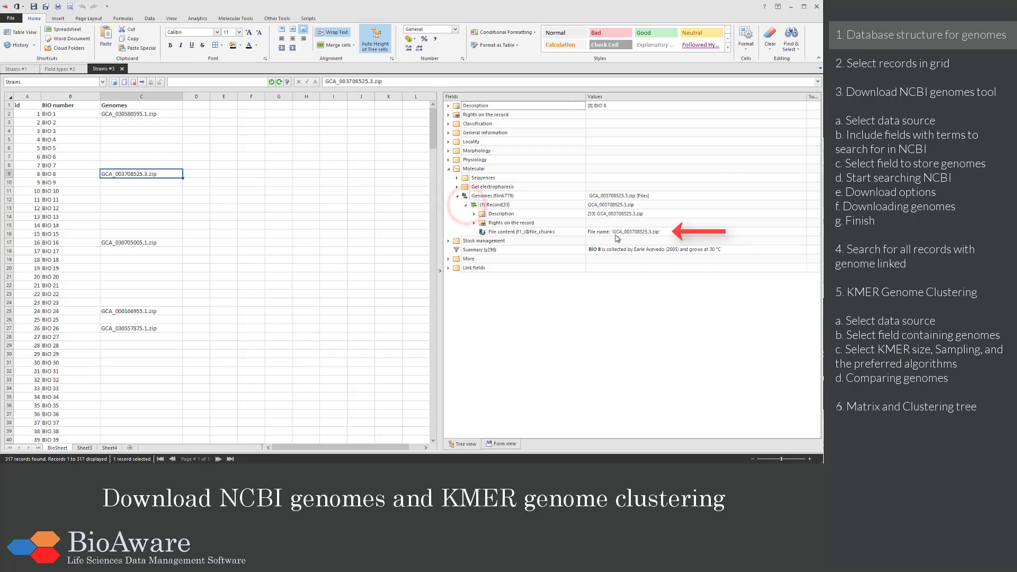
double_click(617, 236)
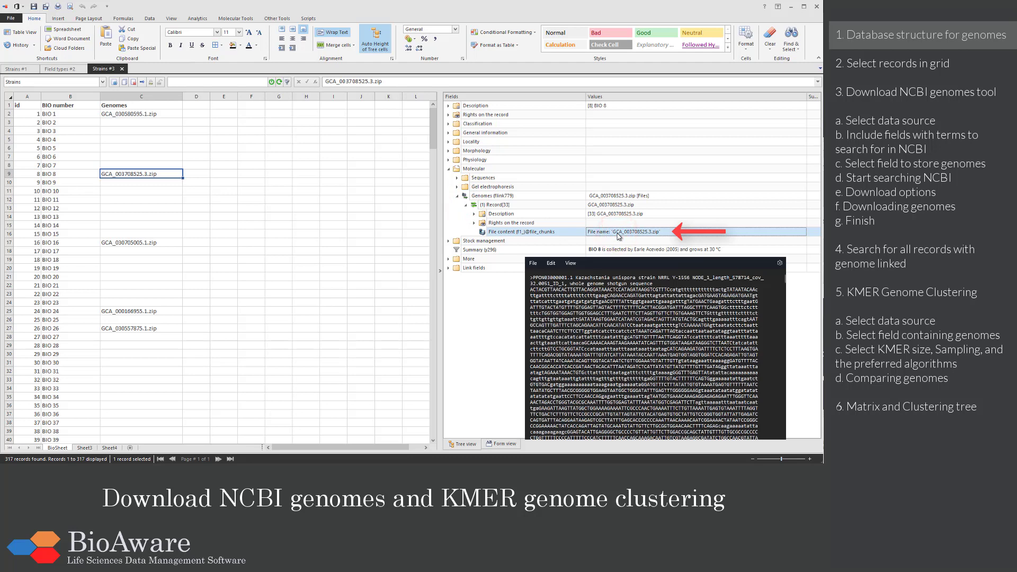
key("Escape")
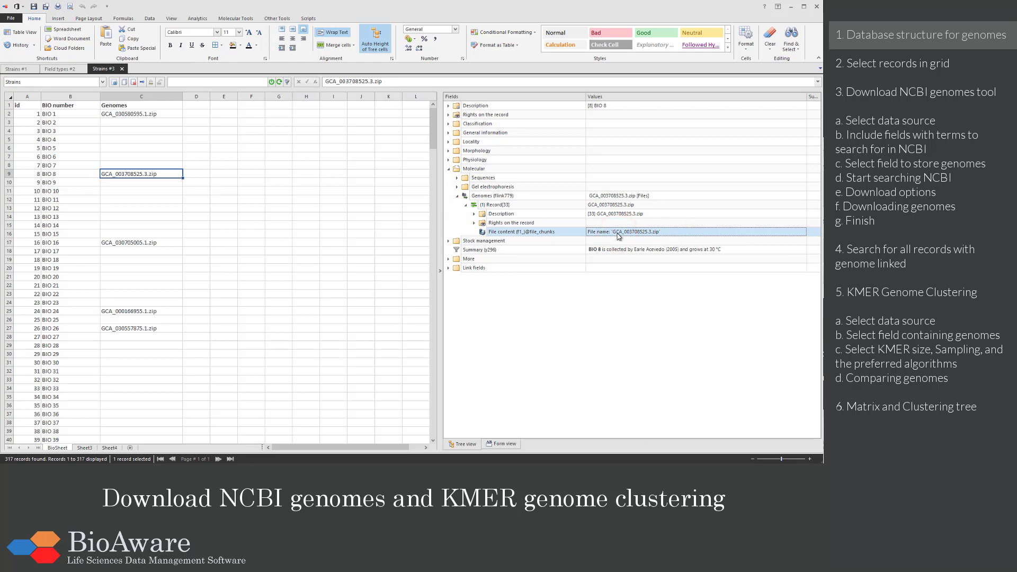
Step: Check the Other collection number values, then show strain BIO 27's record
left_click(449, 133)
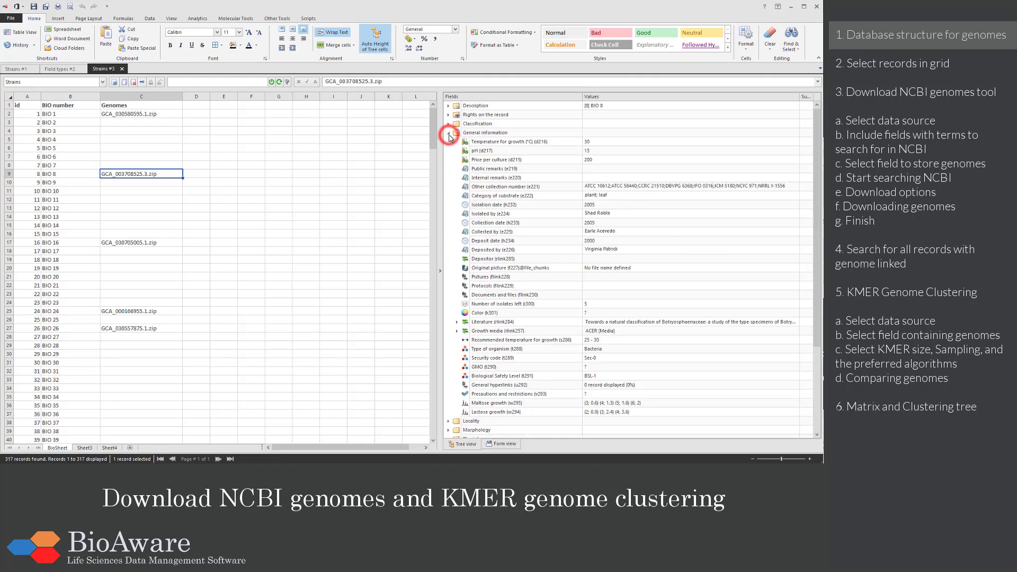
left_click(547, 186)
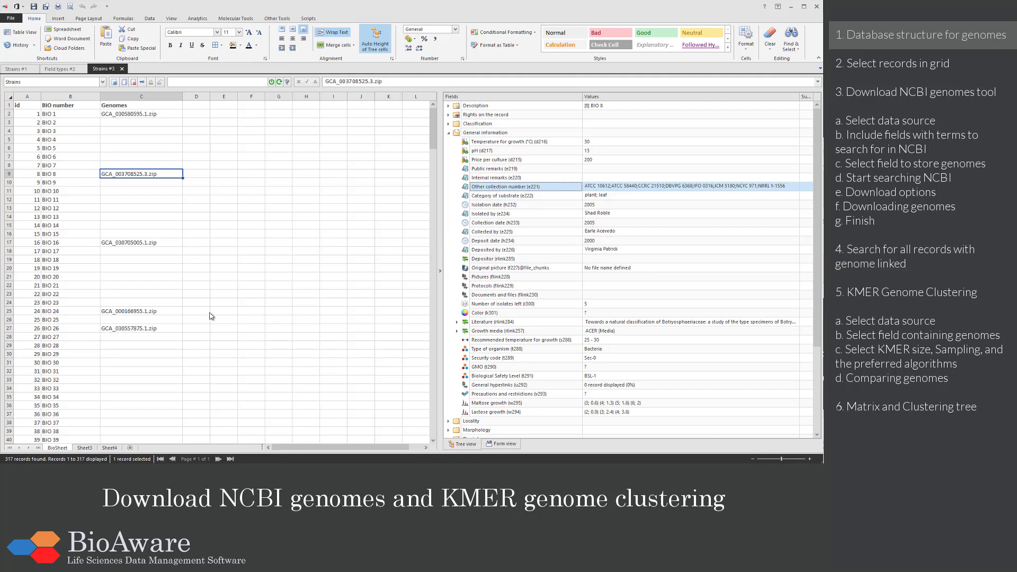
left_click(85, 337)
Step: Extend the selection from BIO 27 down to BIO 59, covering 33 strains
scroll(87, 341, "down", 10)
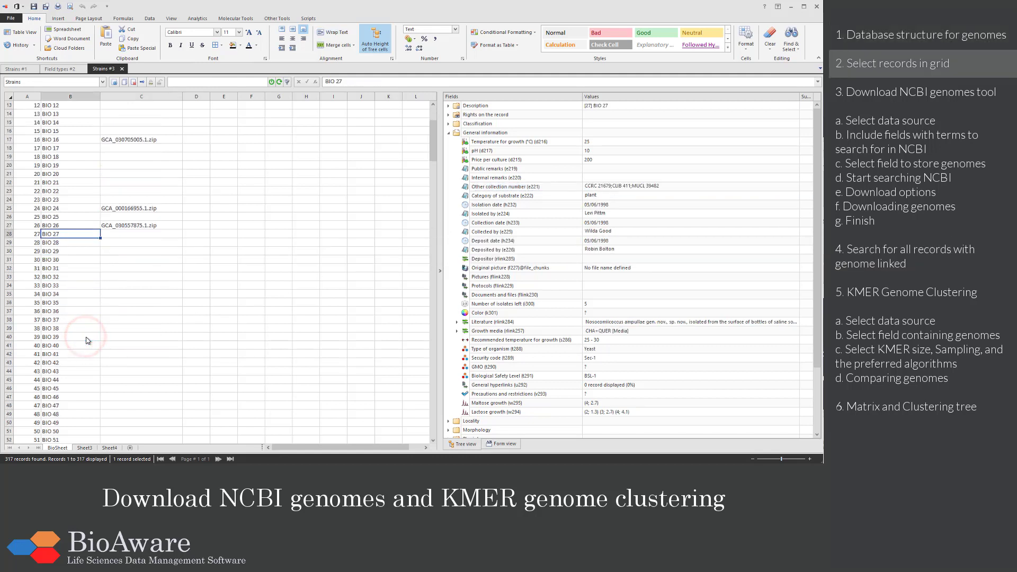
left_click(87, 356, "shift")
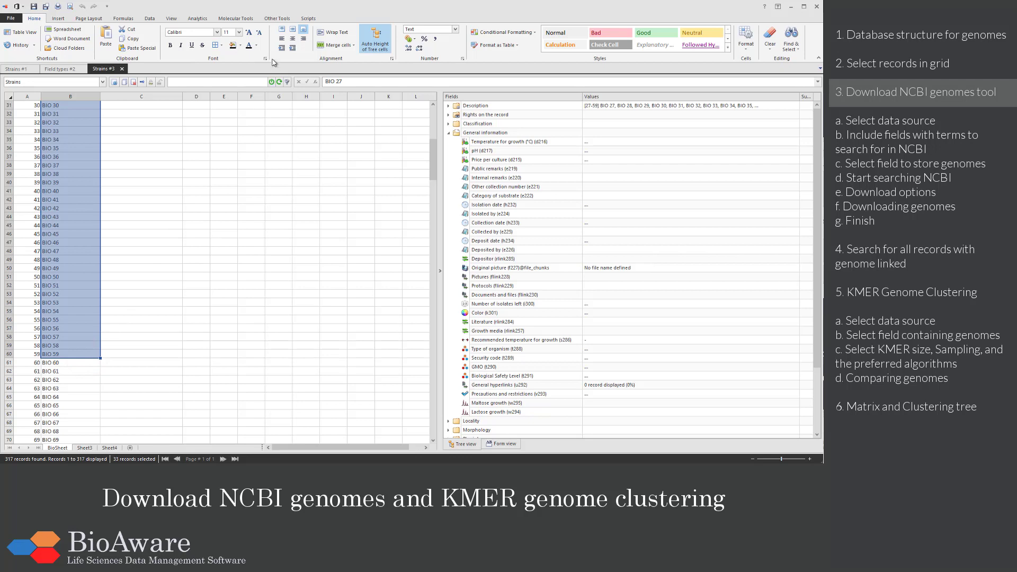
left_click(246, 20)
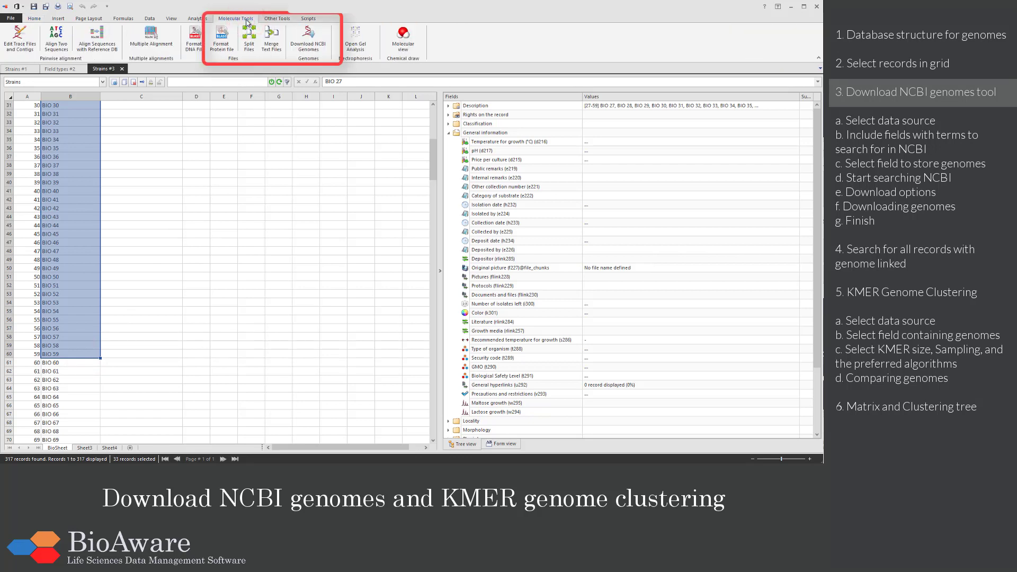
Step: Set up the NCBI genome download to search BIO number and Other collection number, storing into Genomes
left_click(304, 41)
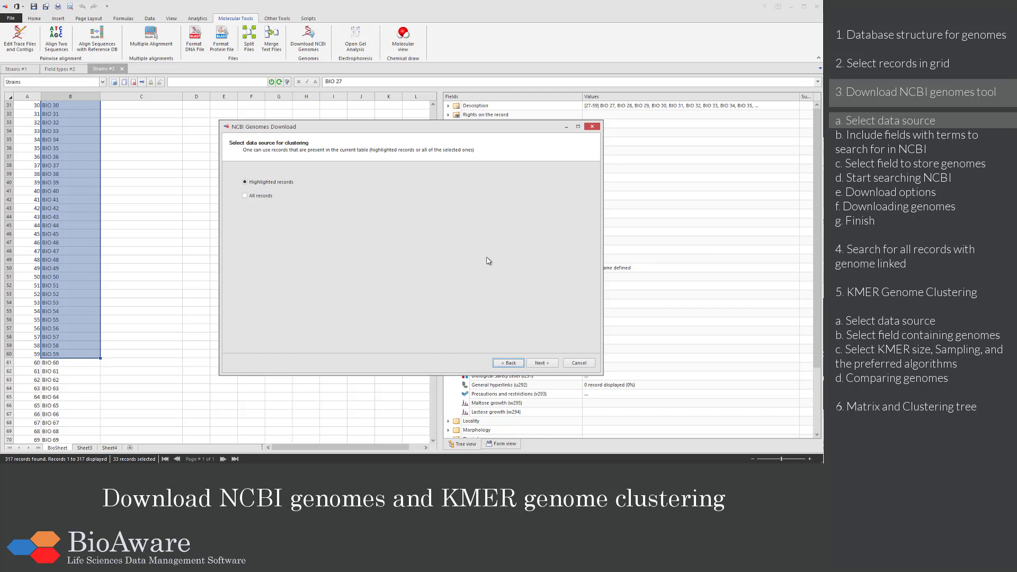
left_click(551, 364)
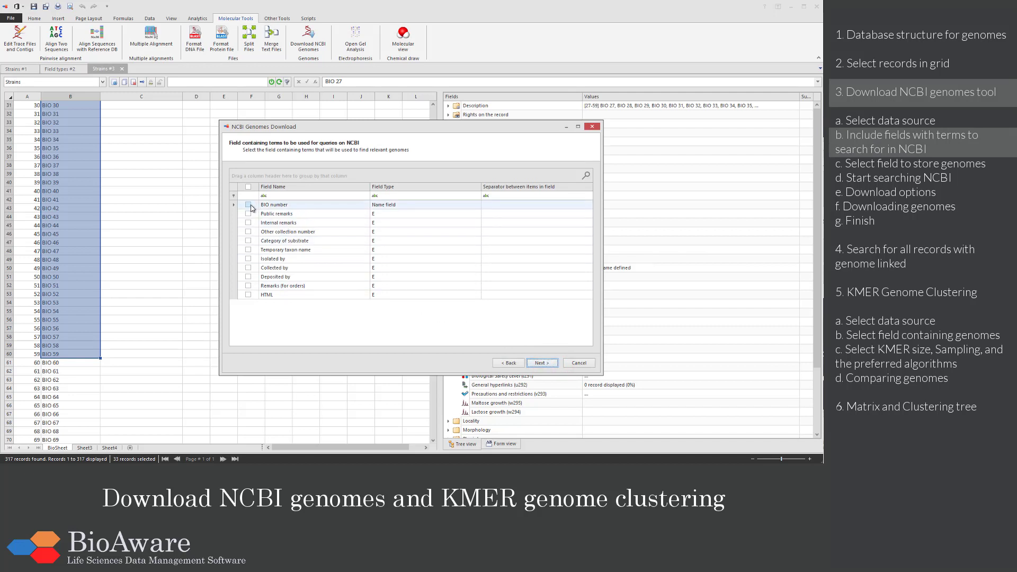
left_click(248, 206)
left_click(248, 232)
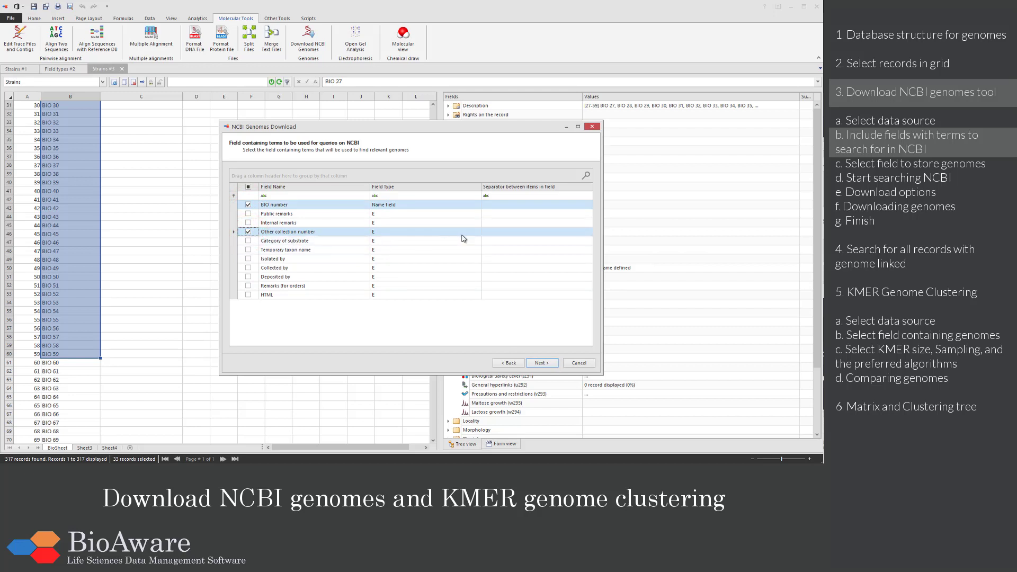
left_click(488, 233)
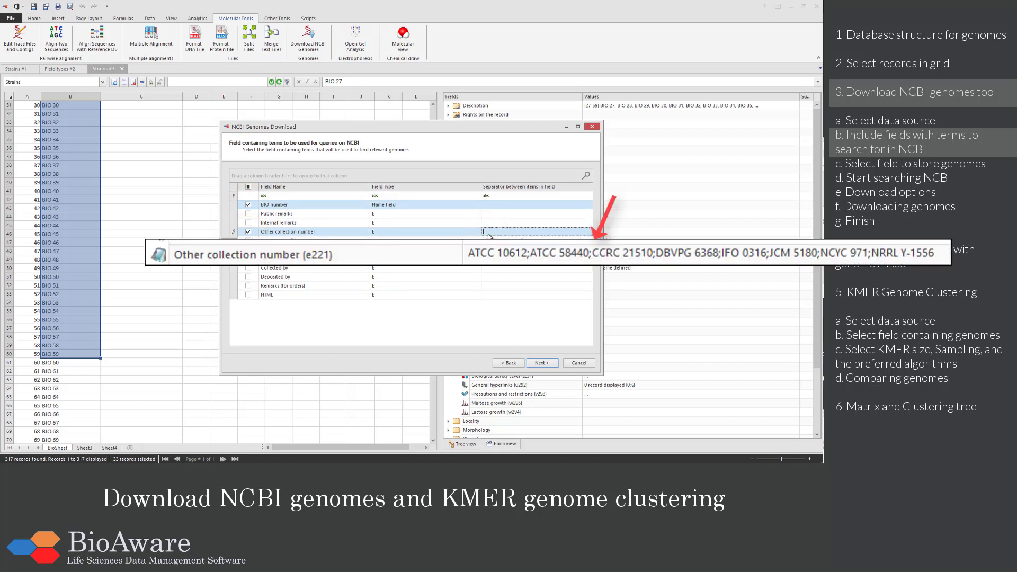
left_click(541, 363)
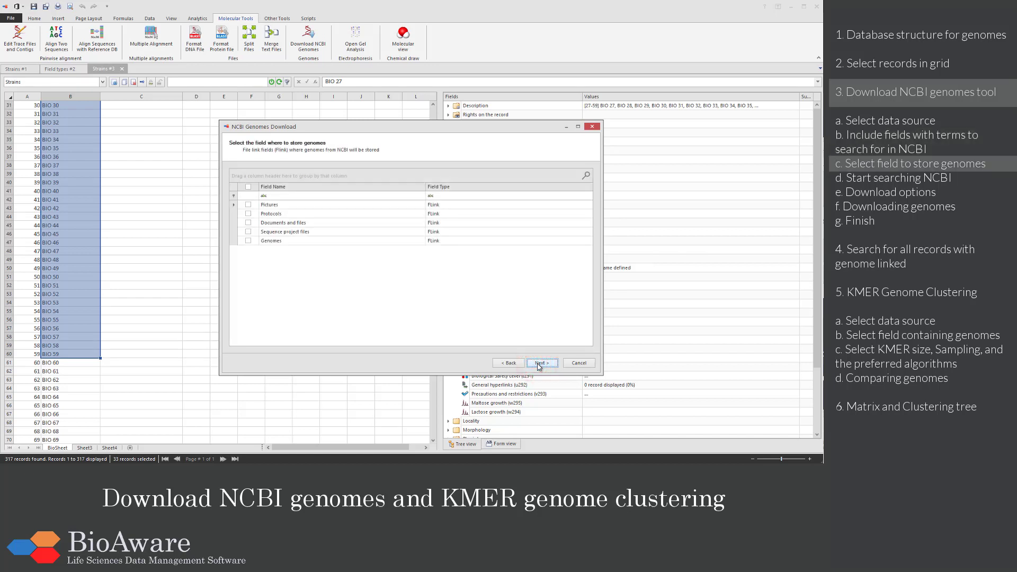
left_click(249, 241)
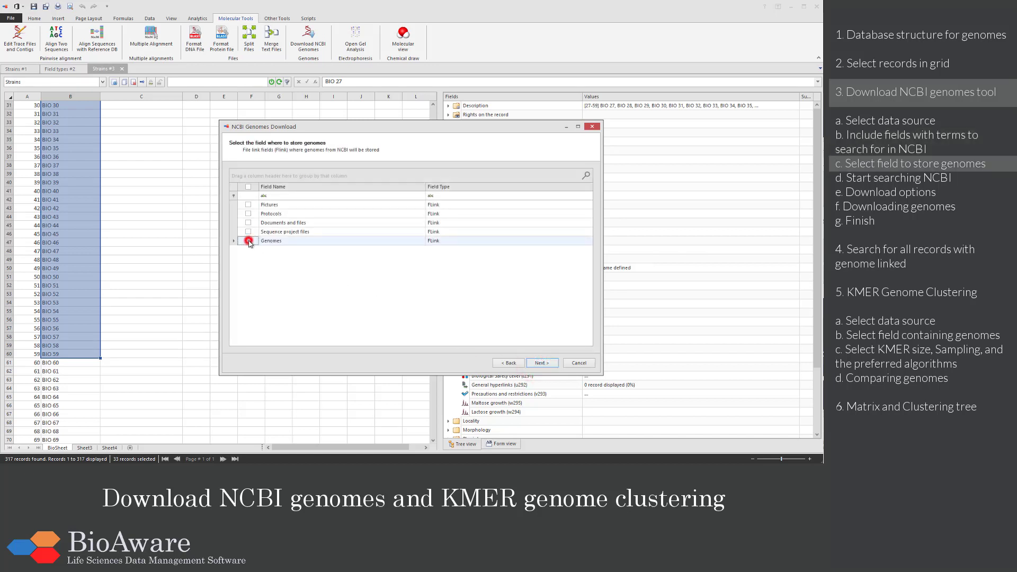
left_click(540, 364)
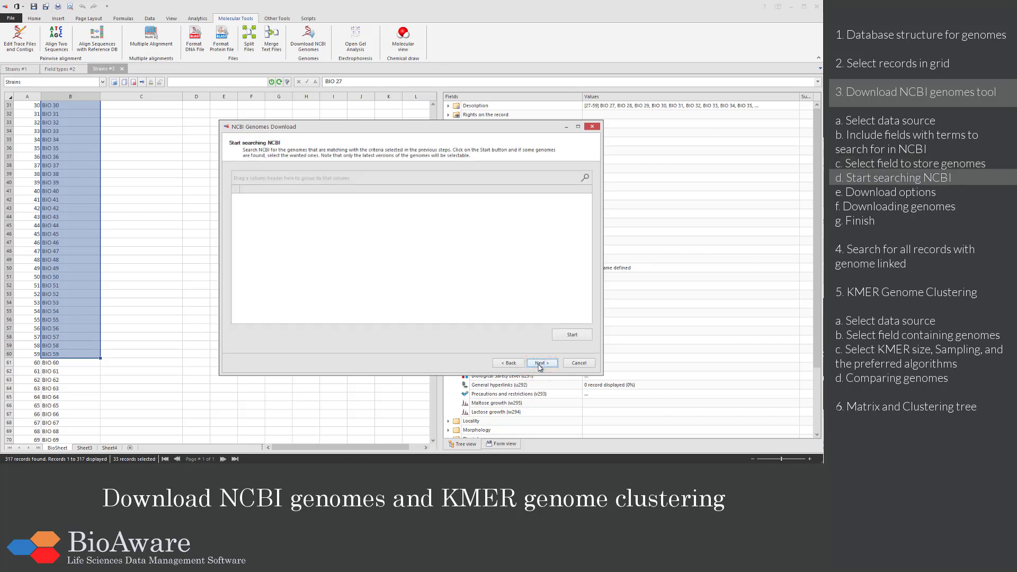
Step: Search NCBI for matching genomes and mark every result for download
left_click(568, 335)
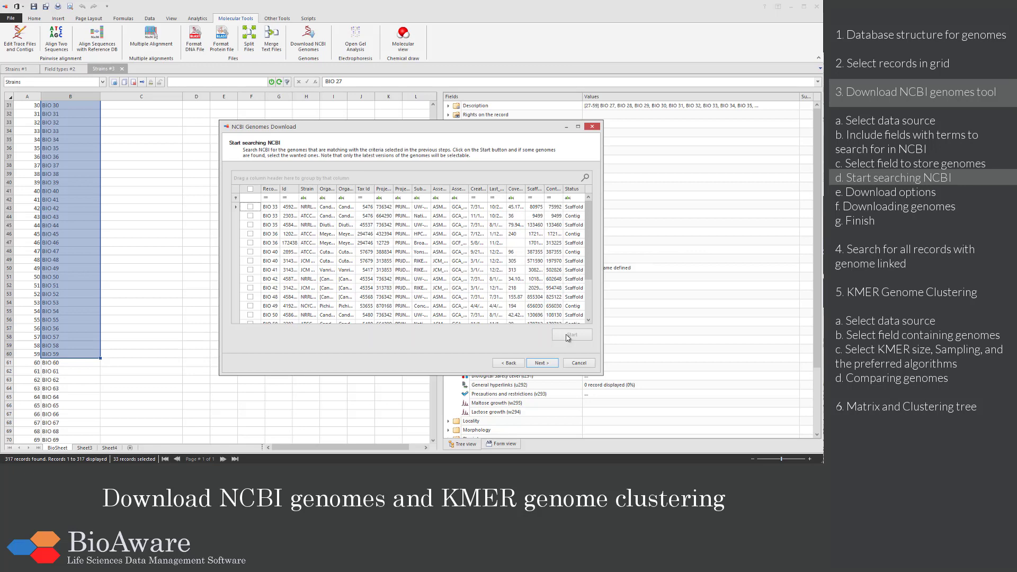
left_click(250, 189)
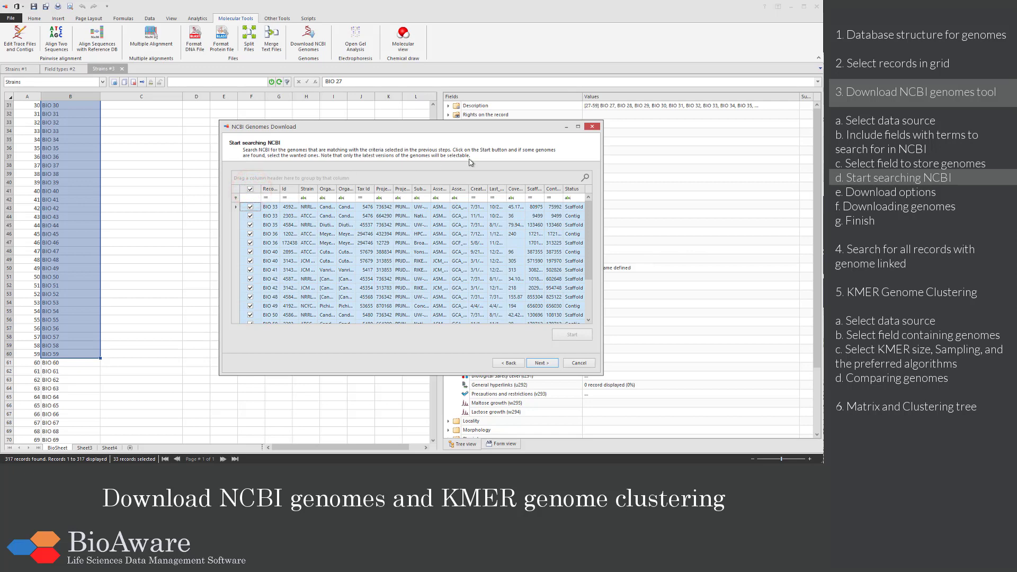
left_click(578, 127)
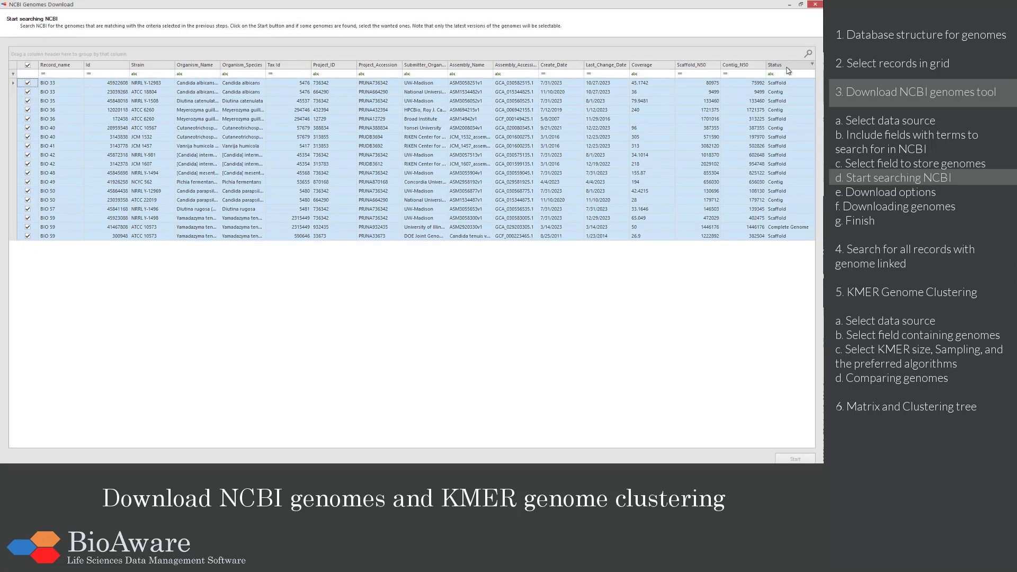
Step: Group the found genomes by Status and review the Complete Genome, Contig and Scaffold groups
left_click(812, 65)
left_click_drag(812, 66, 774, 53)
left_click(50, 108)
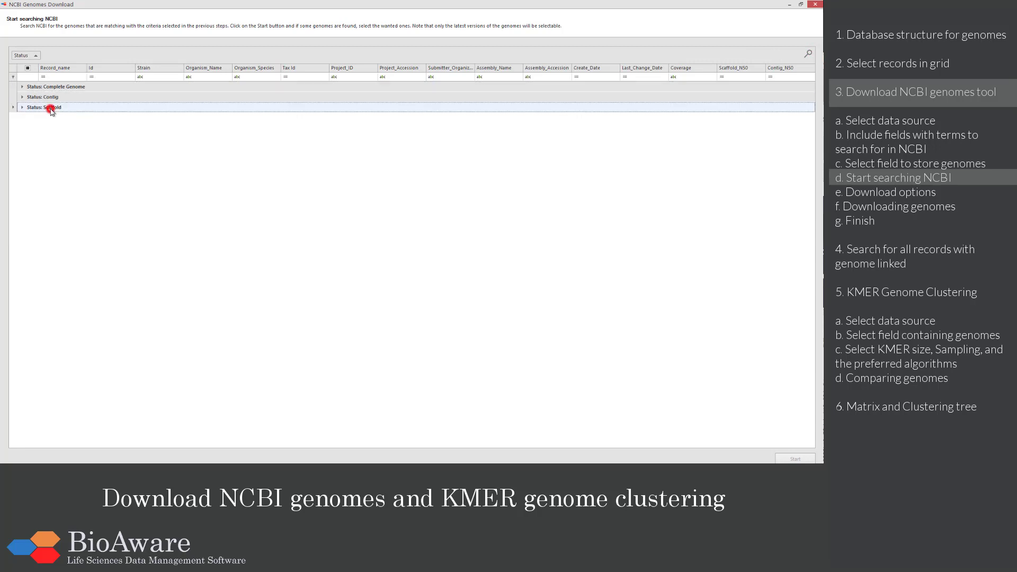
left_click(22, 107)
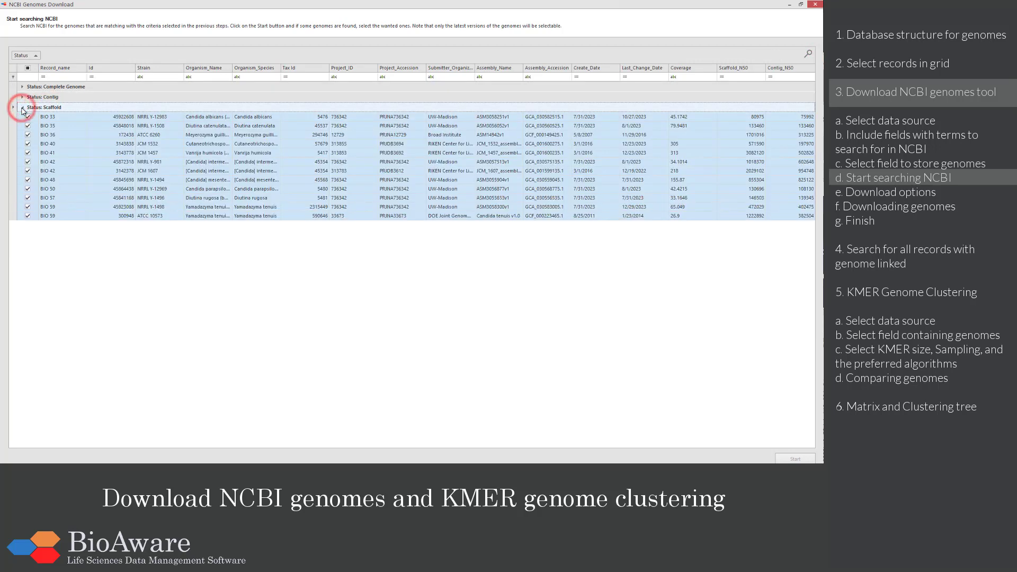
left_click(22, 86)
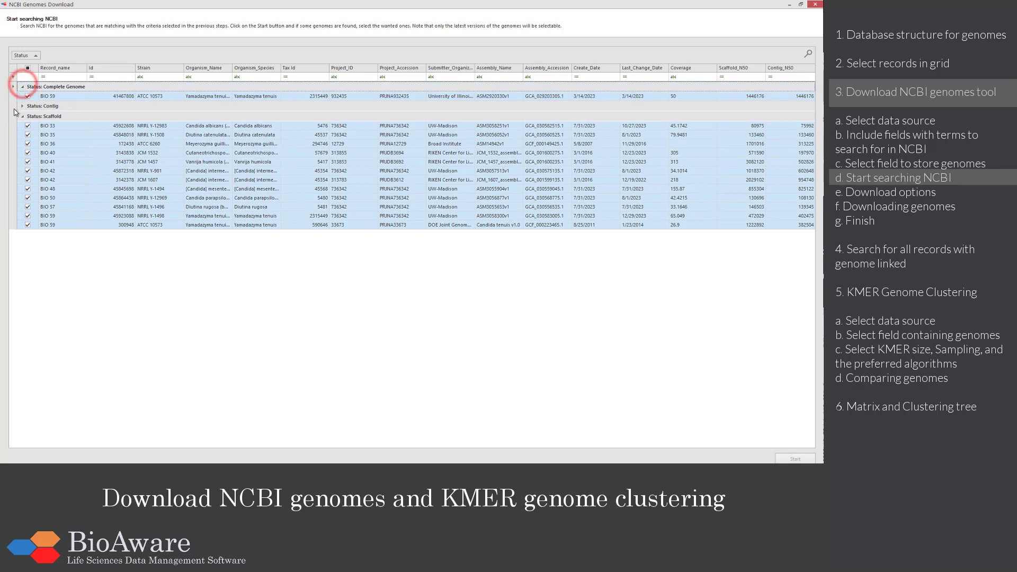
left_click(21, 106)
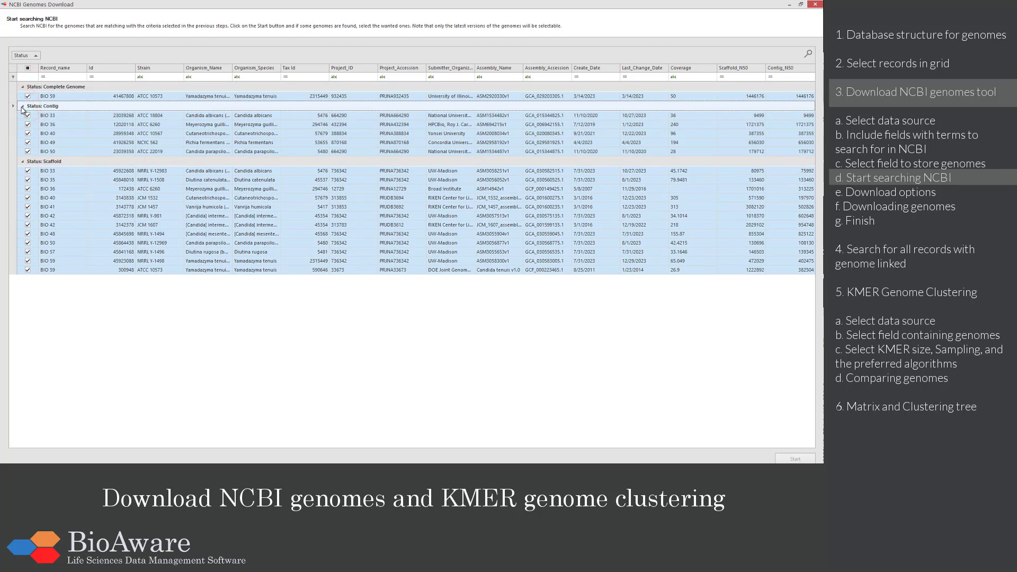
left_click(800, 5)
left_click(550, 365)
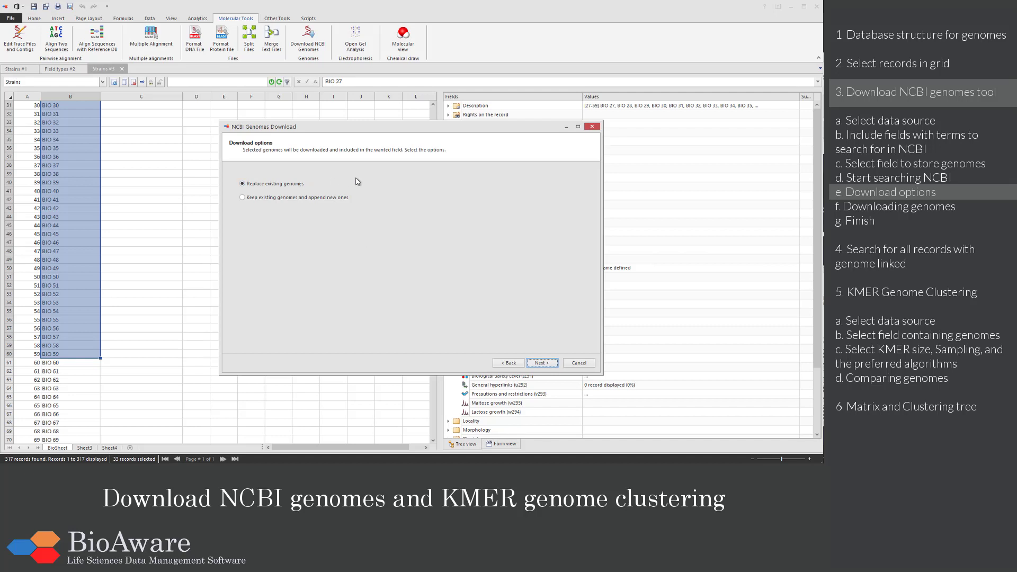
Step: Download the marked genomes, replacing existing genomes in the strain records
left_click(541, 362)
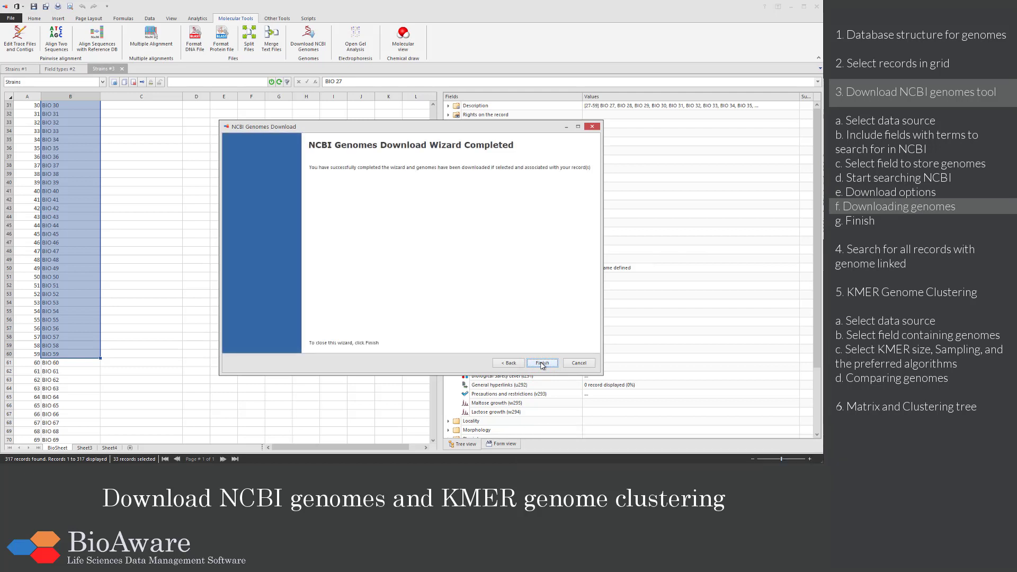
Step: Finish the download and refresh the grid so genome zips like GCA_015344825.1.zip appear
left_click(541, 363)
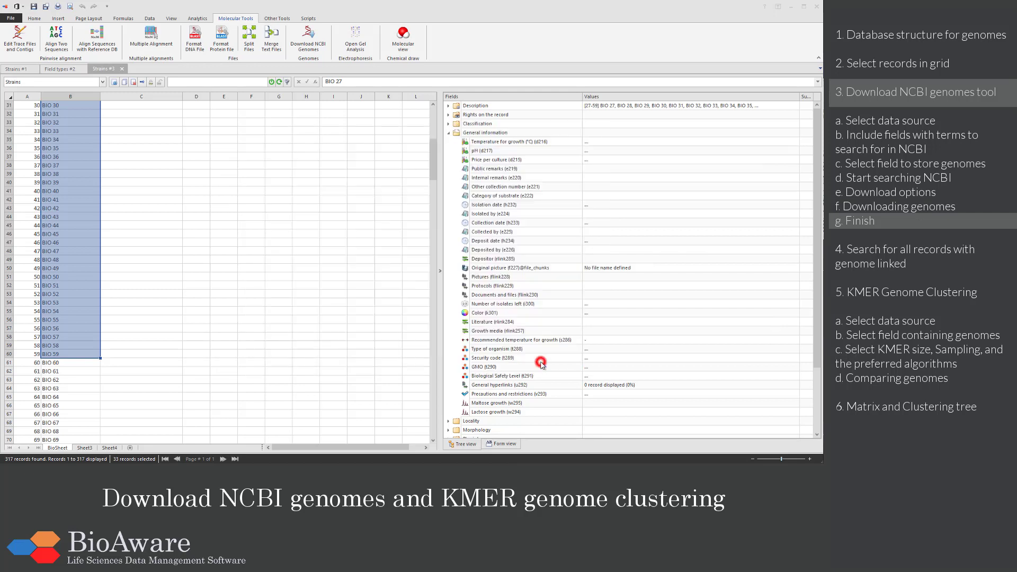
scroll(542, 365, "down", 3)
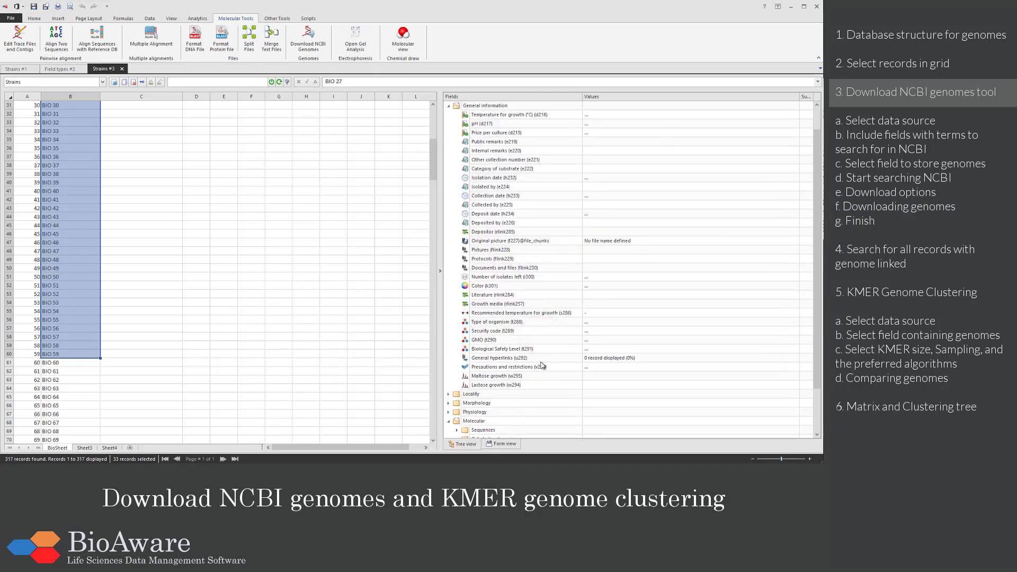
left_click(481, 395)
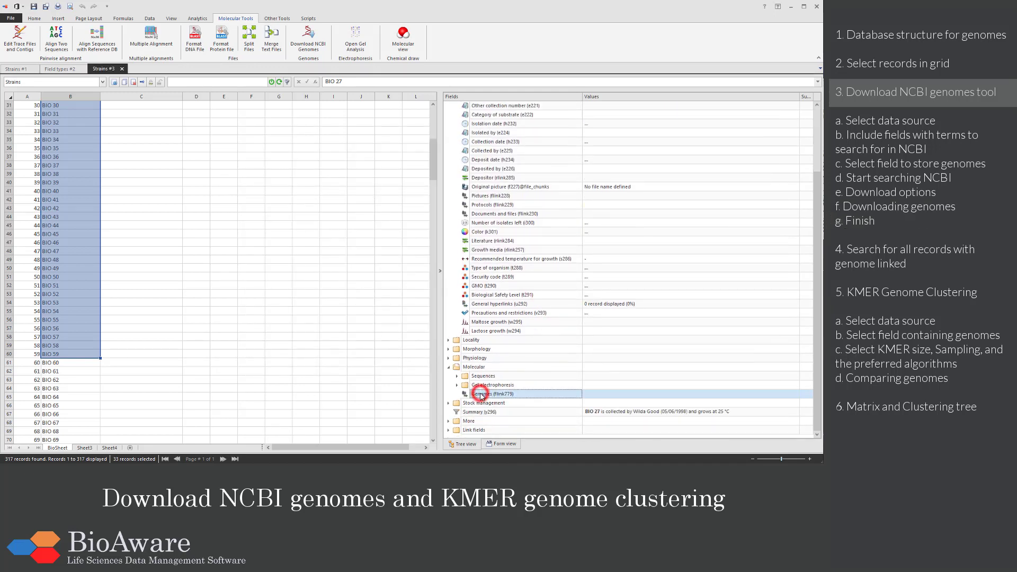
scroll(210, 324, "up", 6)
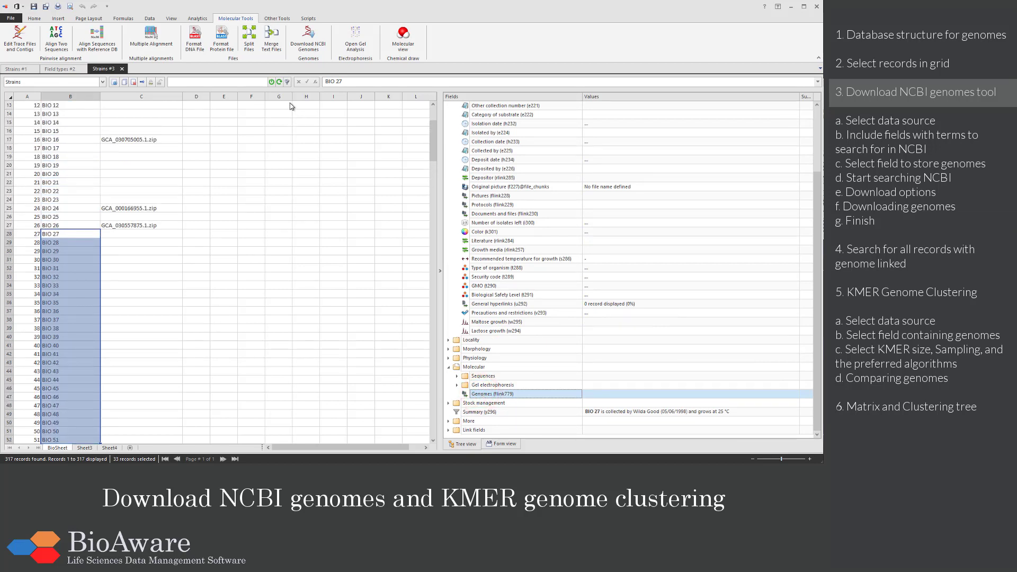
left_click(279, 82)
scroll(184, 189, "down", 6)
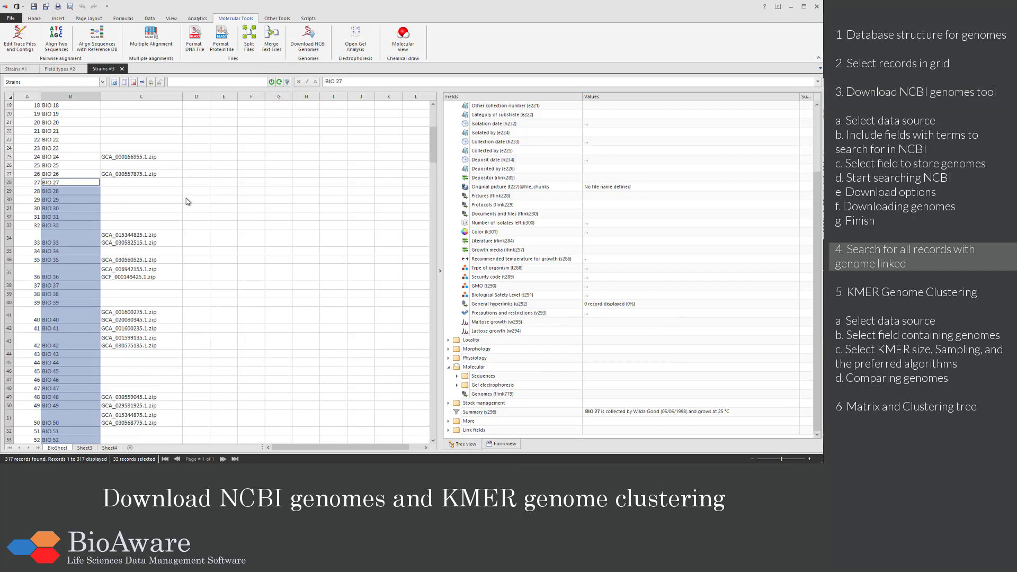
Step: Query for strains whose Genomes link is NOT empty and select the 16 records' genome cells
left_click(287, 81)
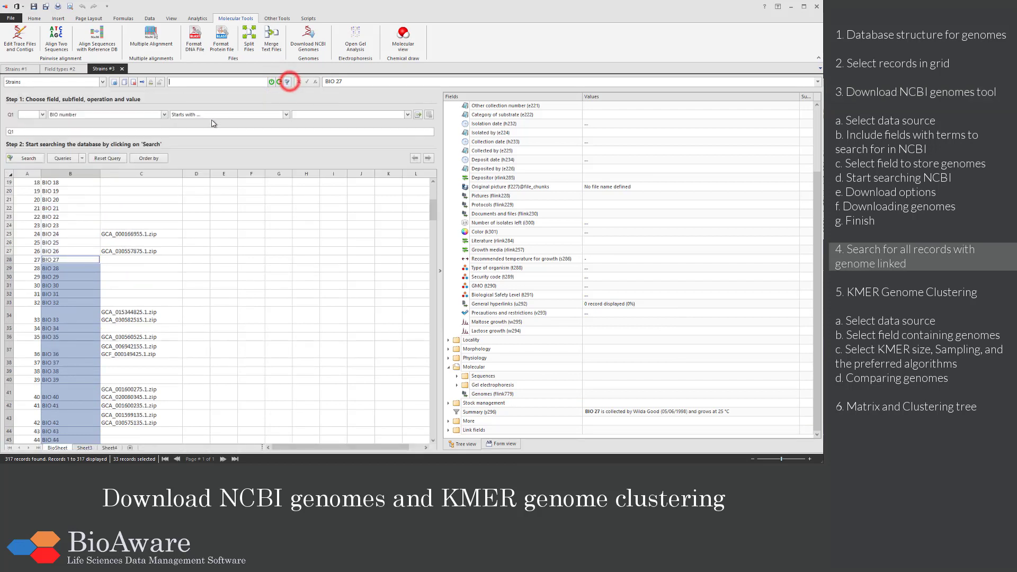
left_click(164, 115)
type("genom")
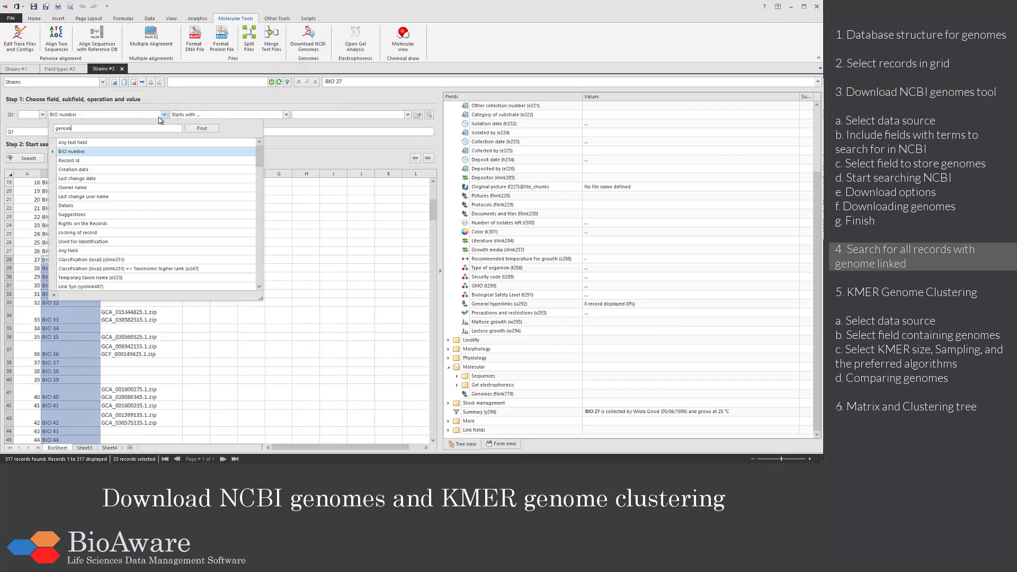
left_click(143, 142)
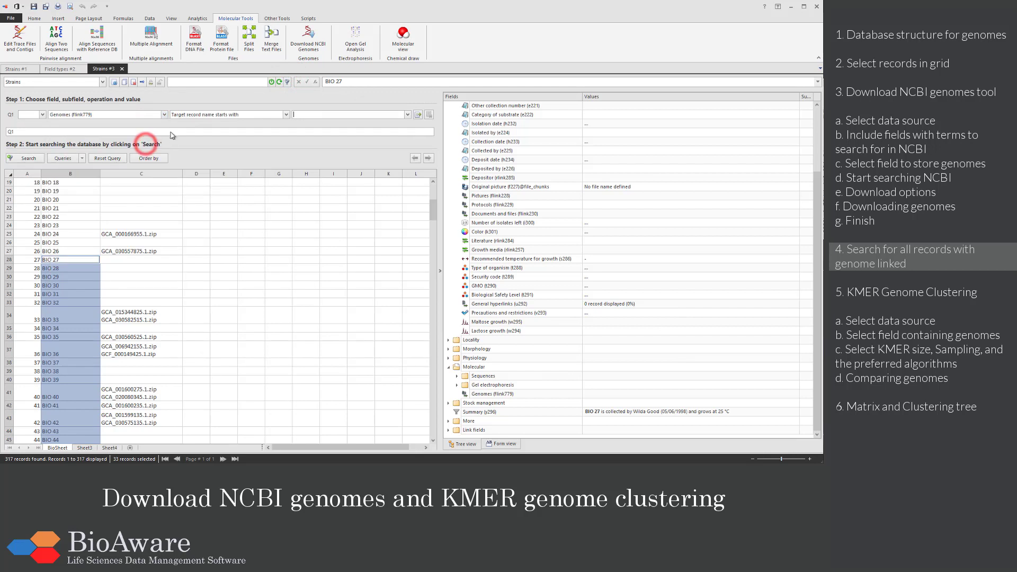
left_click(202, 119)
left_click(196, 158)
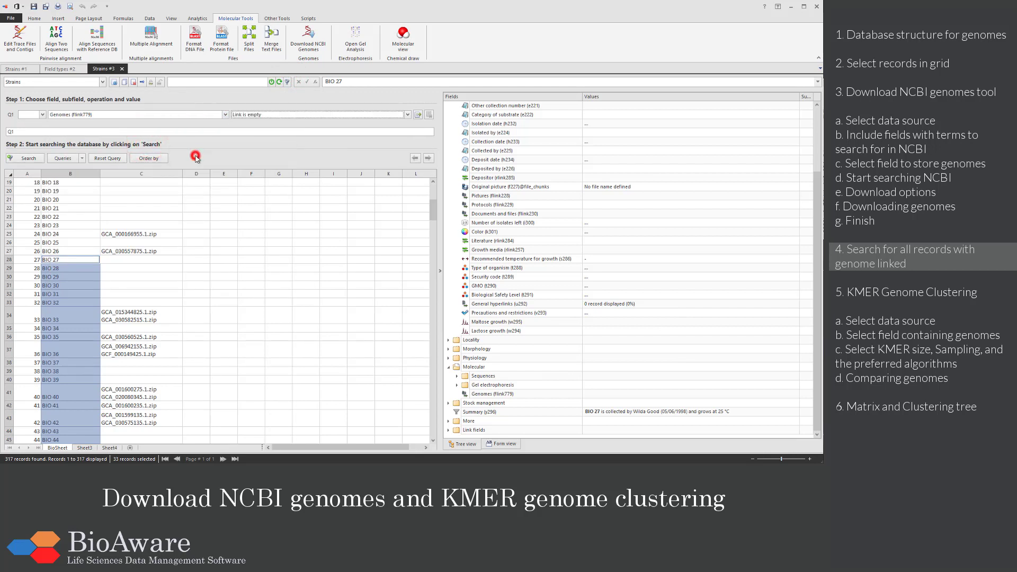
left_click(41, 115)
left_click(34, 129)
left_click(29, 158)
left_click_drag(129, 194, 125, 371)
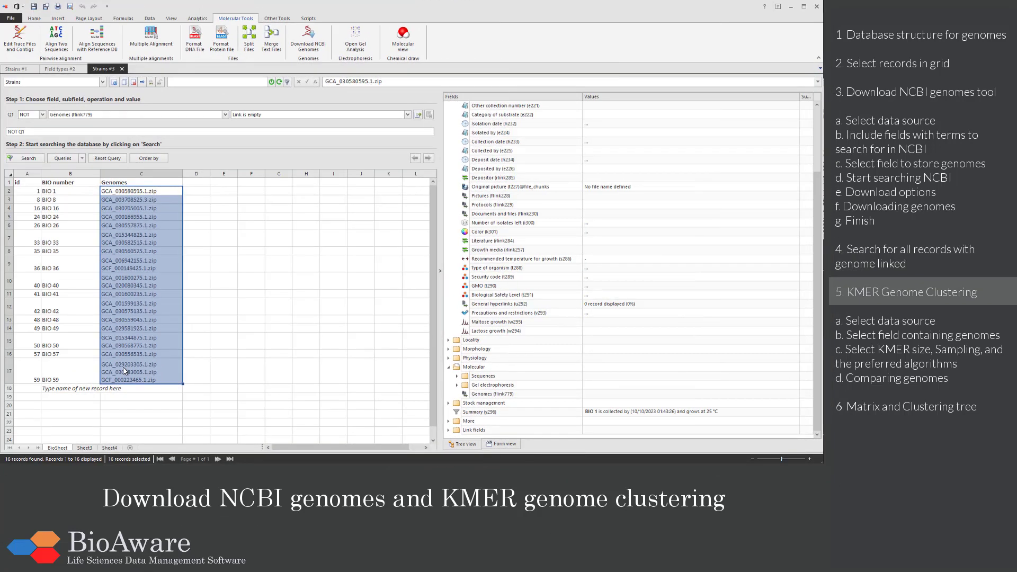
Step: Launch KMER Genome Clustering from Analytics using the highlighted records as data source
left_click(195, 19)
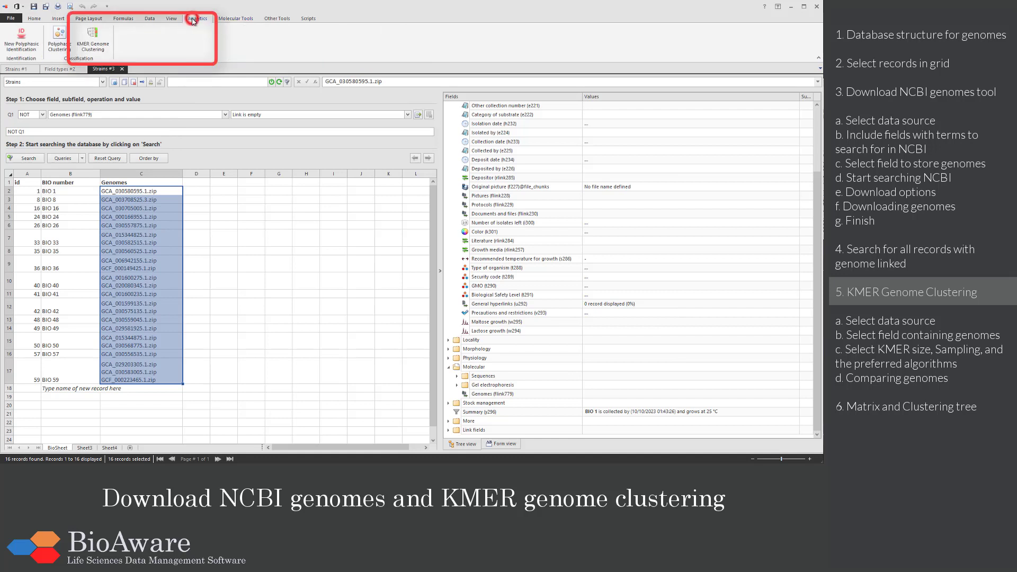
left_click(98, 50)
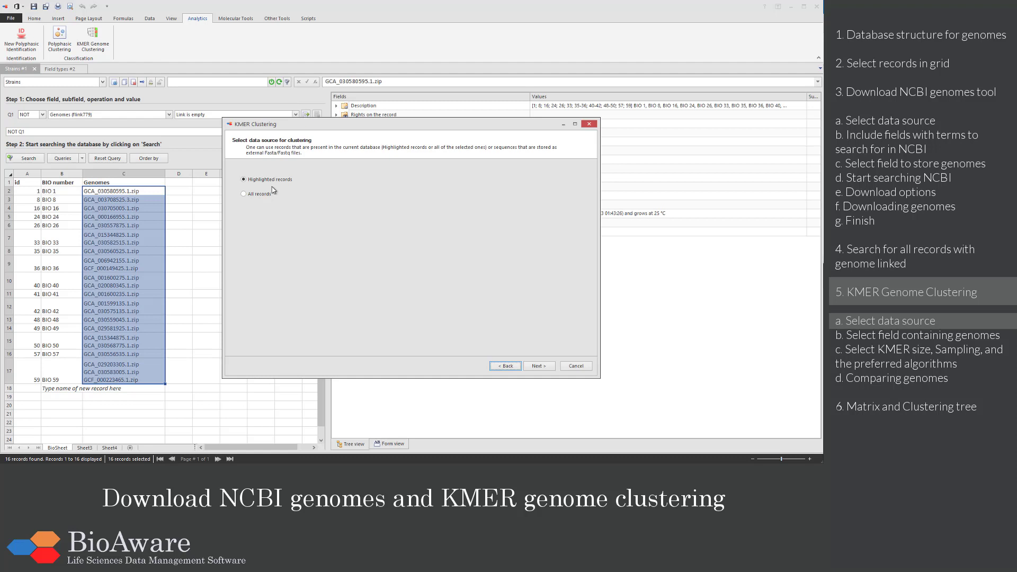
left_click(531, 365)
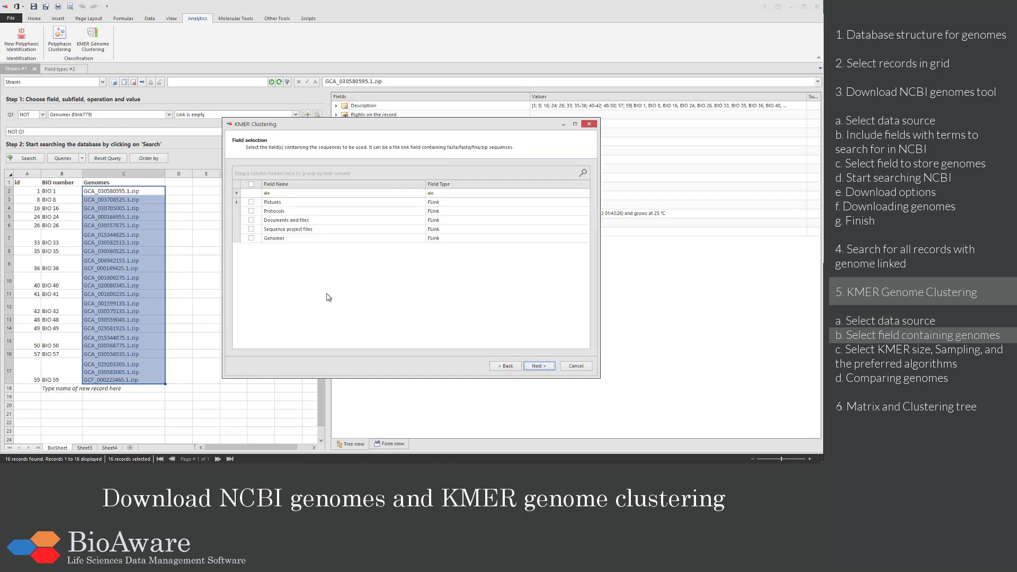
Step: Choose the Genomes field as the sequence source for clustering
left_click(251, 239)
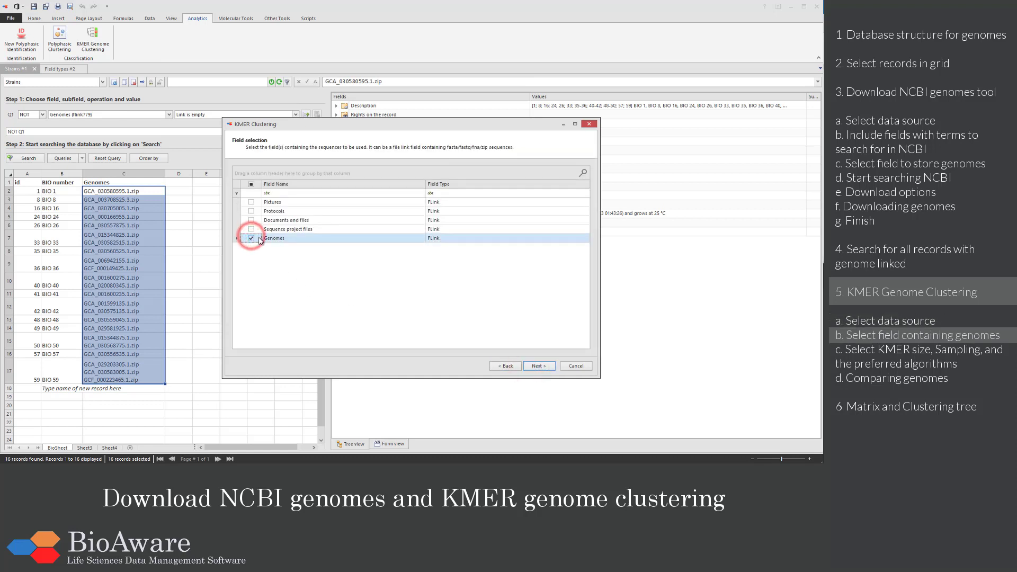
left_click(535, 369)
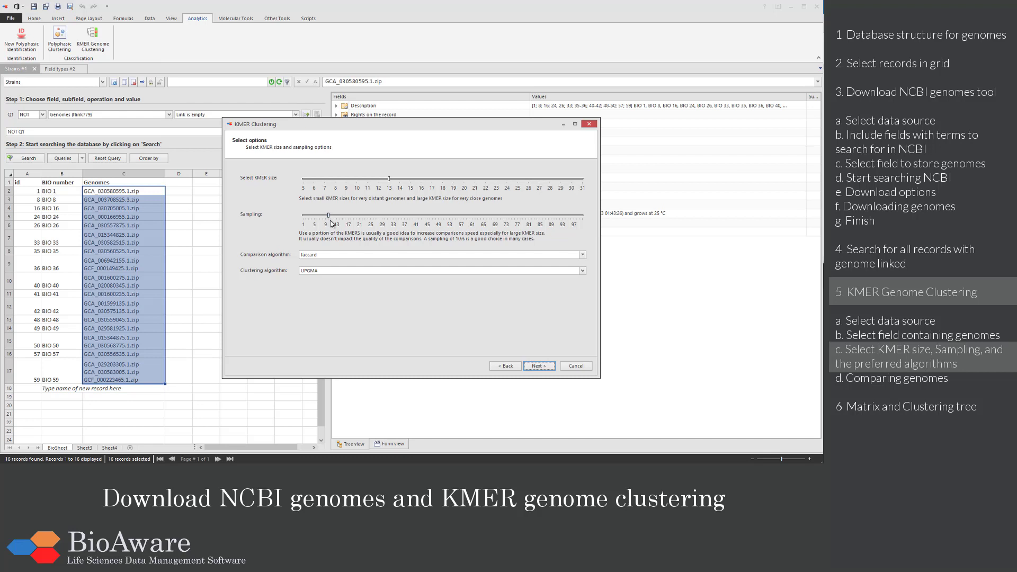
Step: Run the comparison with Jaccard and UPGMA at KMER size 13 and 10% sampling
left_click(582, 257)
left_click(582, 257)
left_click(582, 271)
left_click(583, 271)
left_click(538, 366)
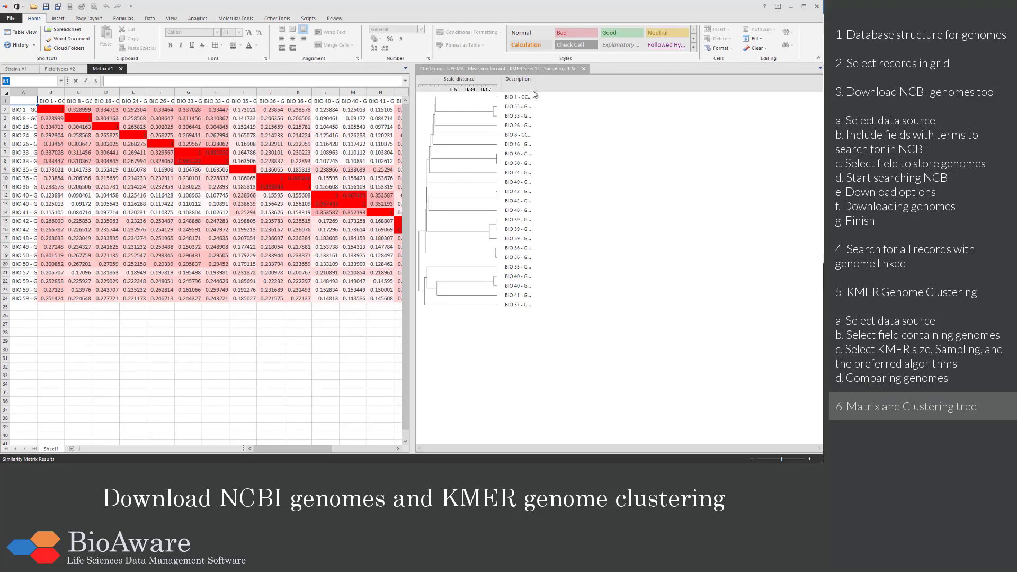
Step: Widen the Description column and add Isolated by, Temporary taxonomy and Category of substrate columns to the tree
left_click_drag(533, 89, 611, 79)
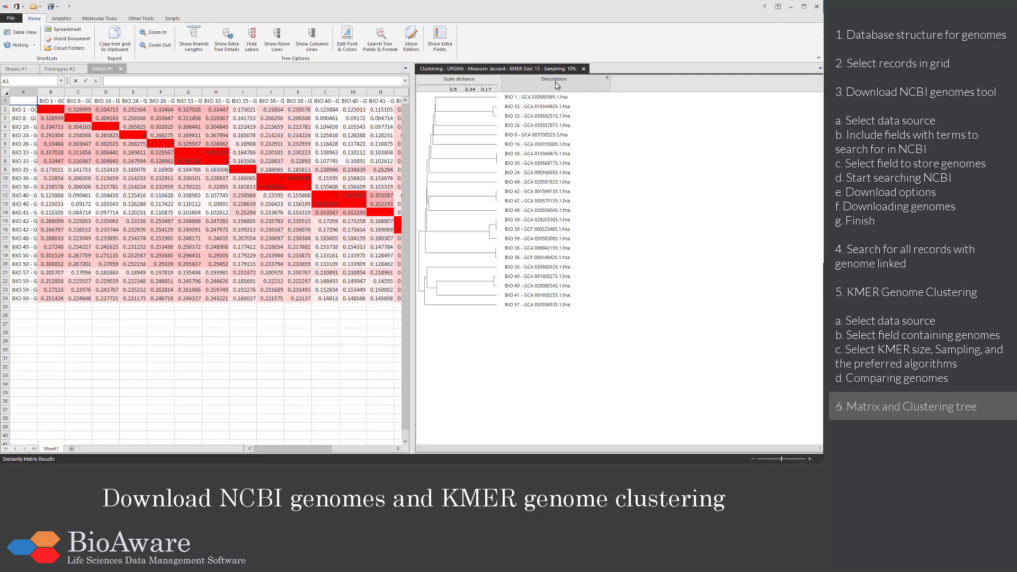
left_click(443, 46)
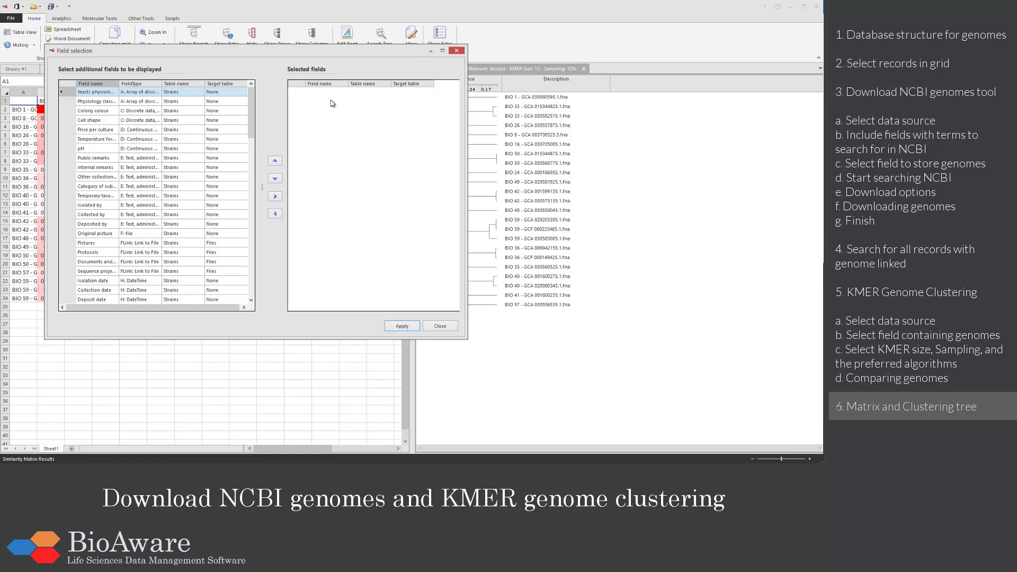
left_click_drag(108, 189, 106, 205)
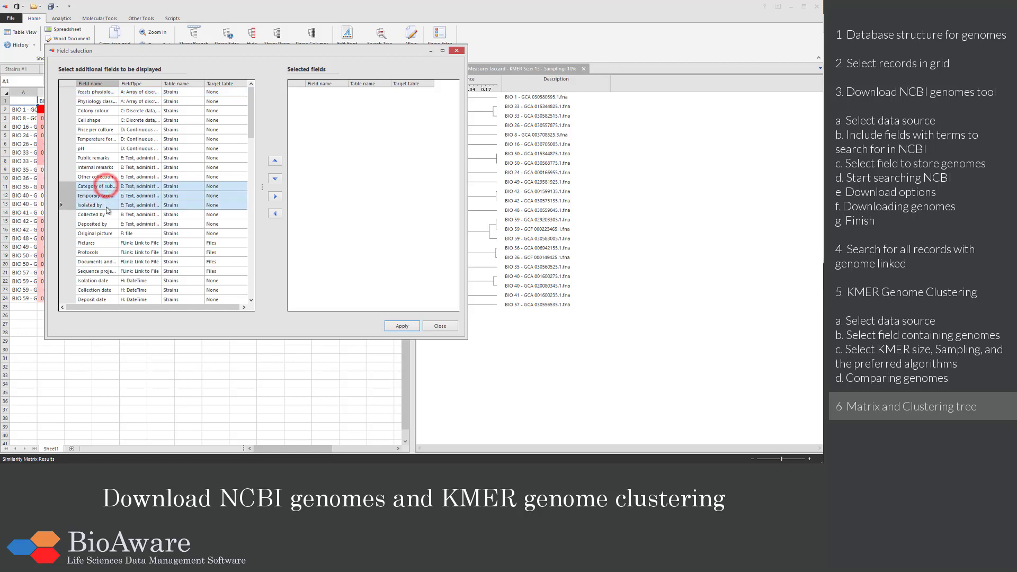
left_click(276, 196)
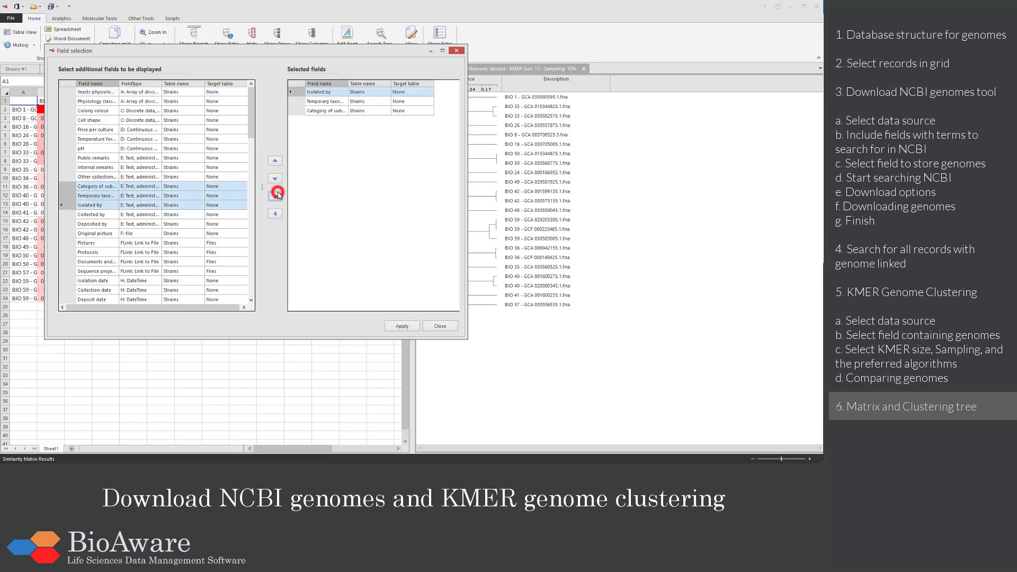
left_click(405, 327)
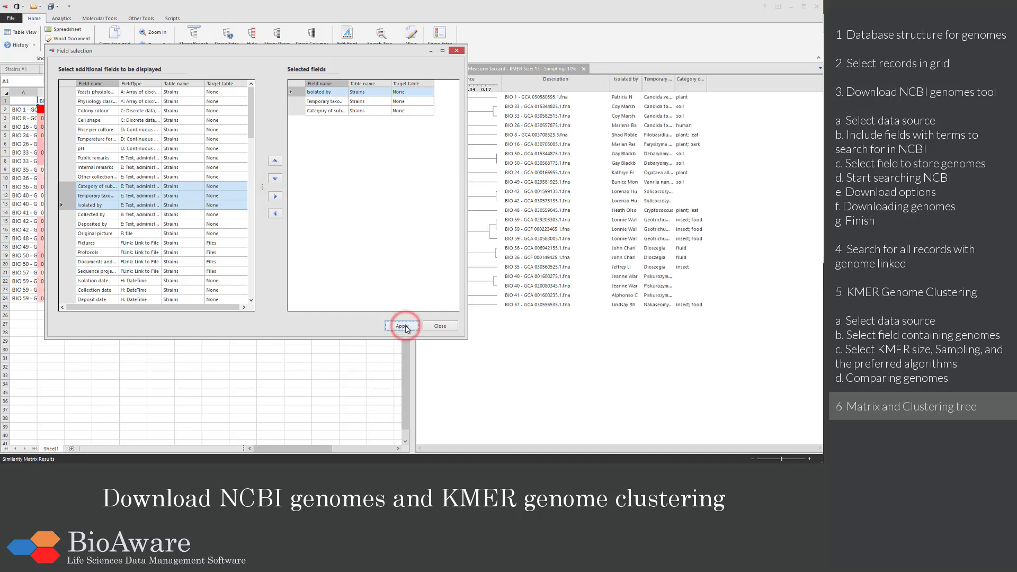
left_click(440, 326)
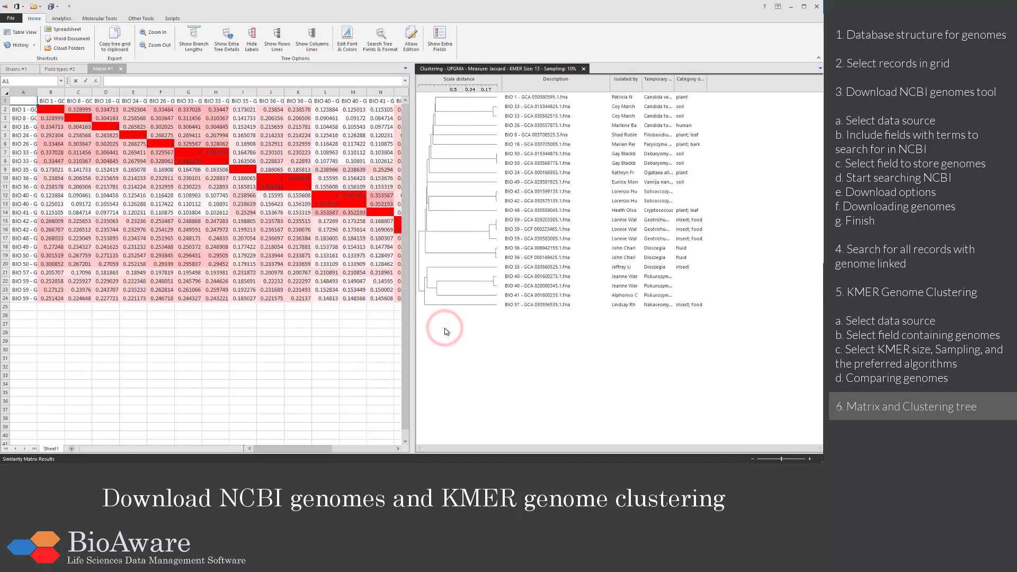
Step: Auto-color the whole Category of substrate column so plant, soil and human each get their own color
left_click(688, 98)
right_click(689, 99)
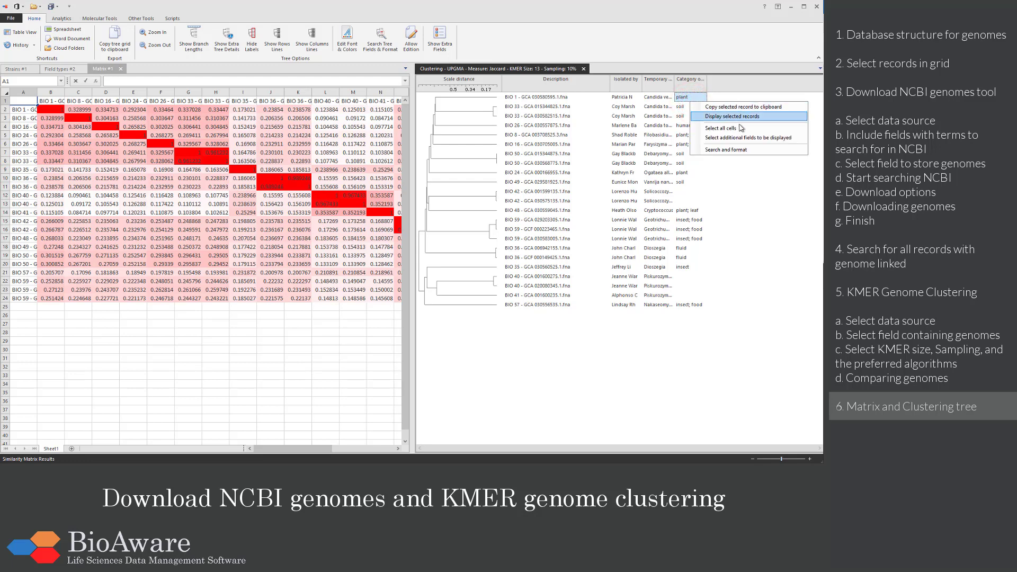
left_click(747, 149)
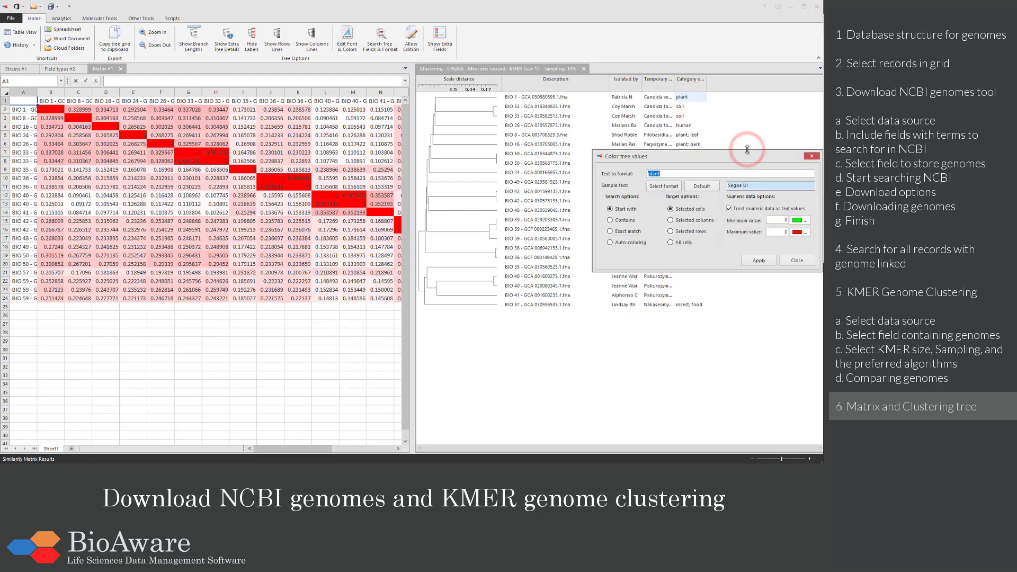
left_click(625, 244)
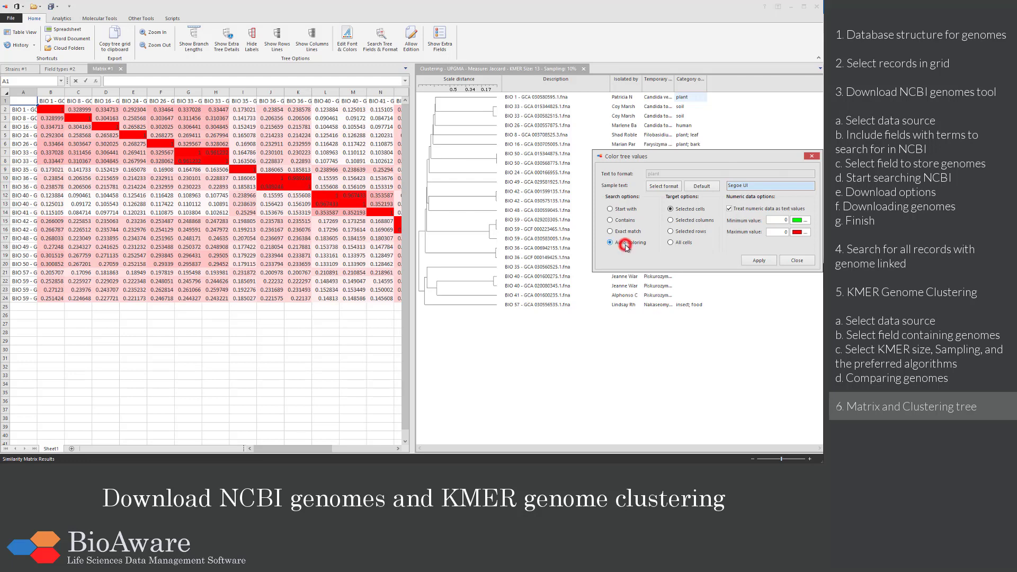
left_click(670, 220)
left_click(762, 261)
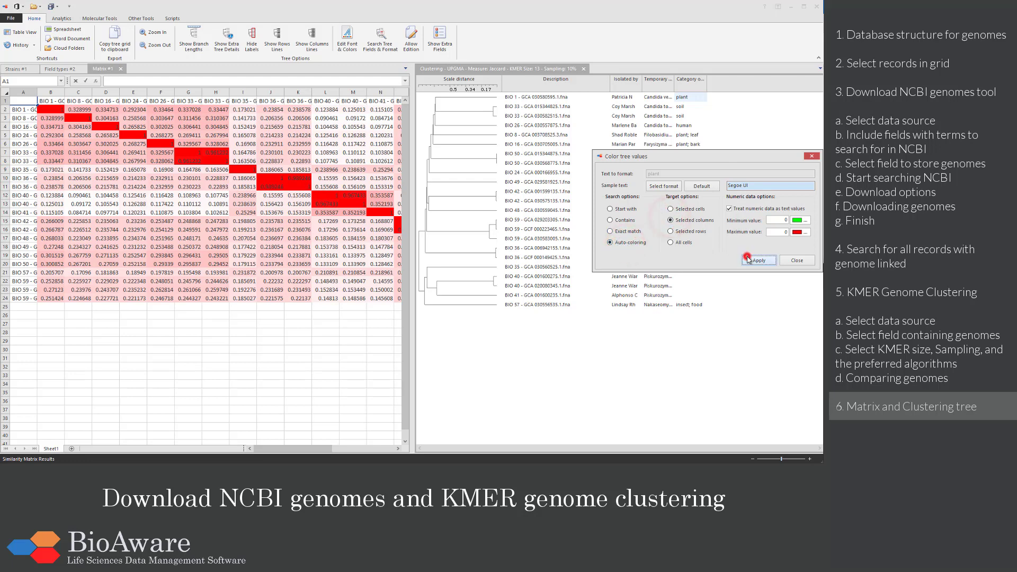
left_click(797, 261)
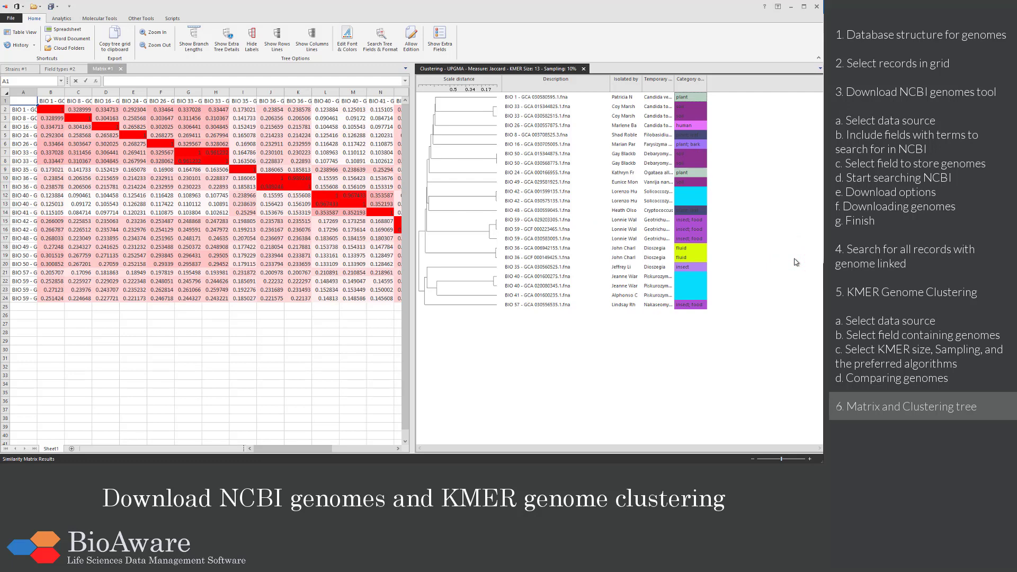